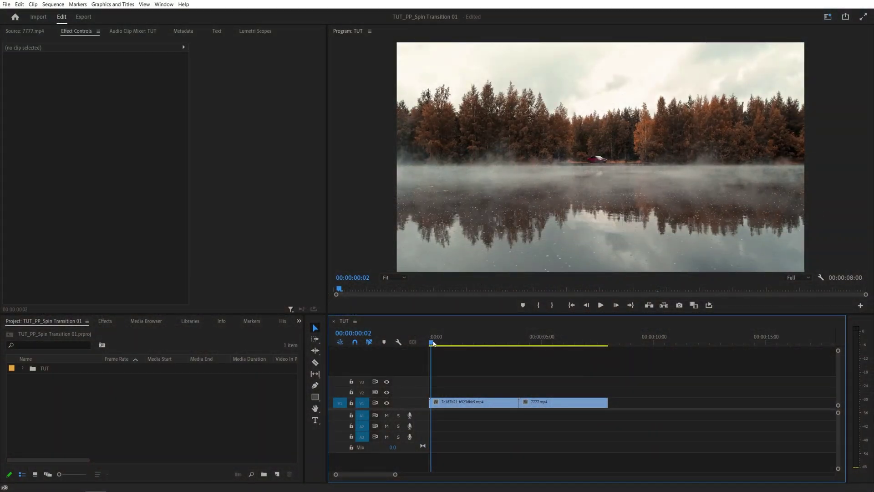
- Create a 1920 × 1080, 24 fps adjustment layer and place it on track V2 across the cut between the two clips
left_click_drag(434, 343, 523, 348)
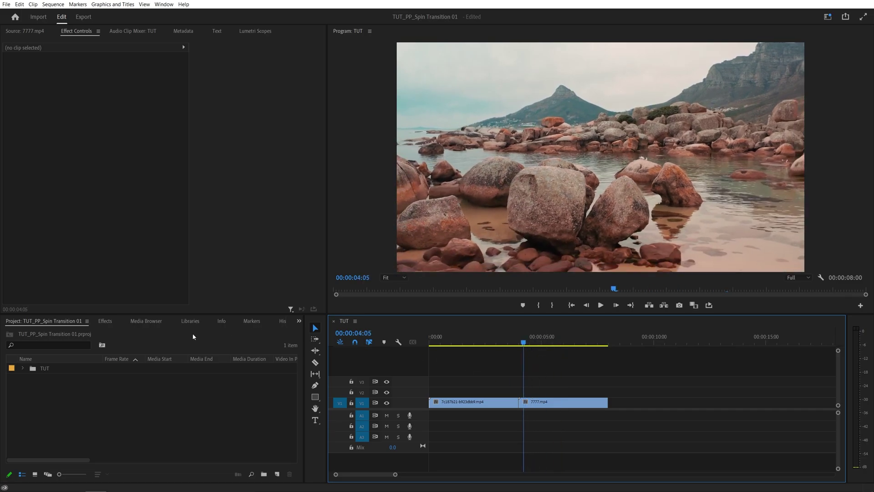
left_click(276, 474)
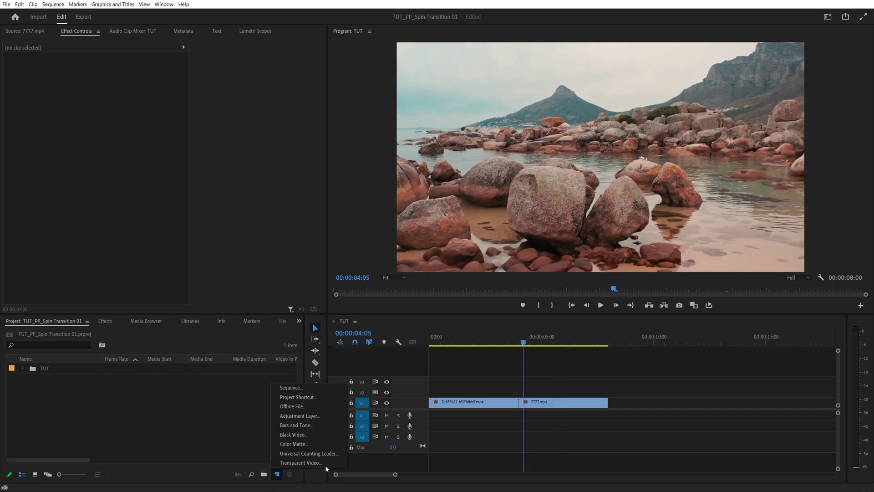
left_click(296, 417)
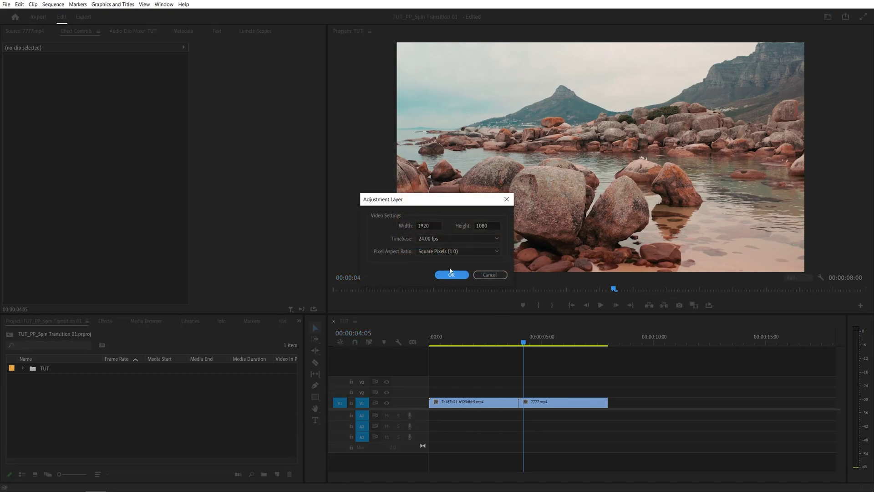
left_click(452, 276)
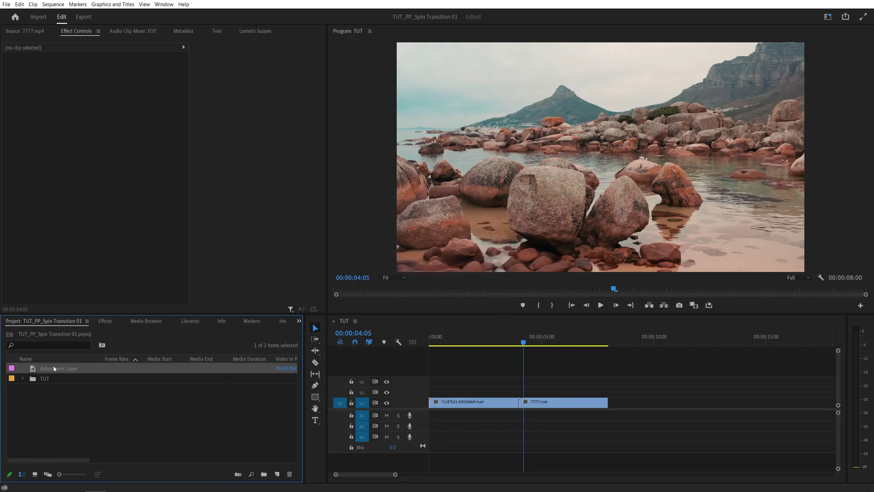
left_click_drag(51, 369, 470, 392)
- Duplicate the adjustment layer from track V2 directly above onto track V3
left_click(500, 391)
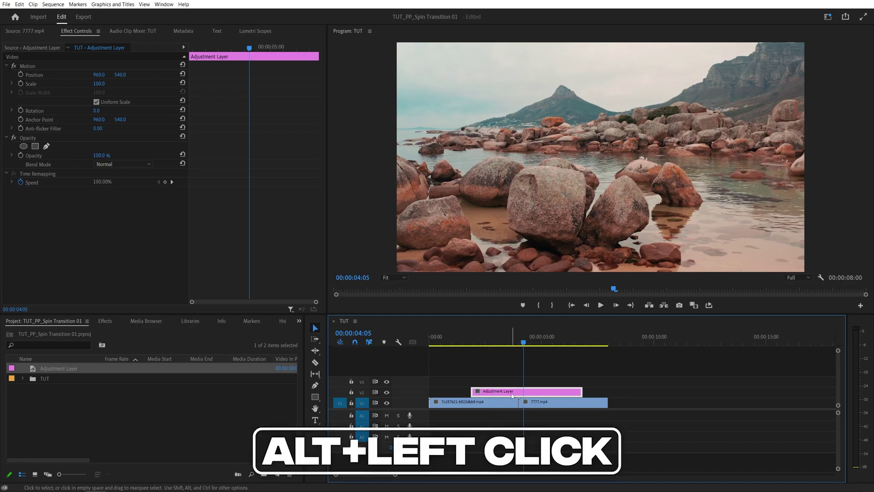
left_click(510, 392, "alt")
left_click_drag(505, 393, 508, 385)
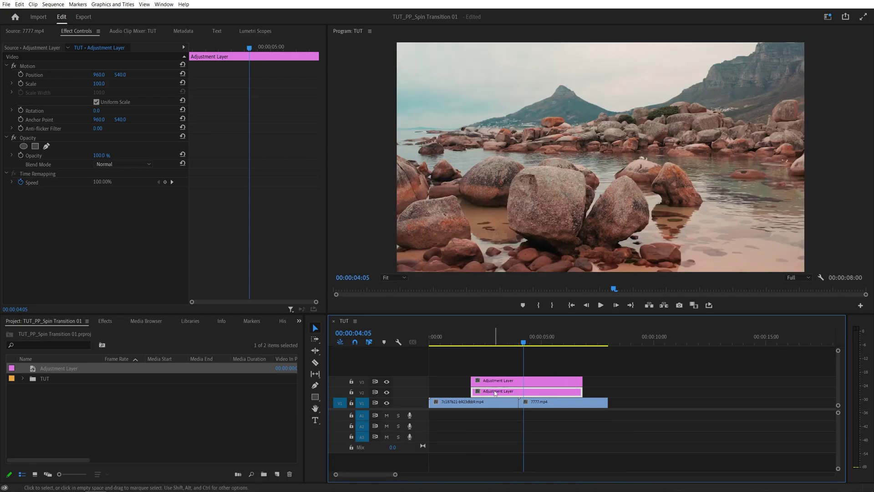
- Apply the Replicate effect to the adjustment layer on V2 and set its Count to 3
left_click(106, 321)
left_click(50, 332)
type("replicate")
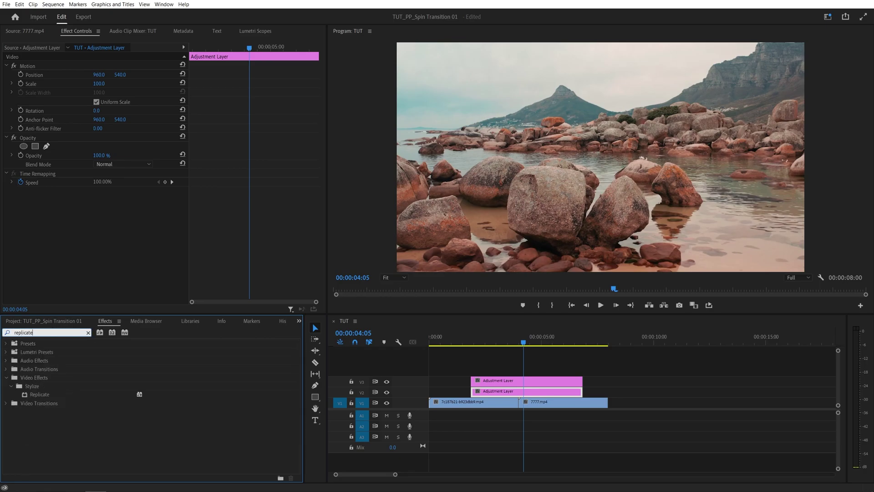
left_click_drag(137, 395, 517, 396)
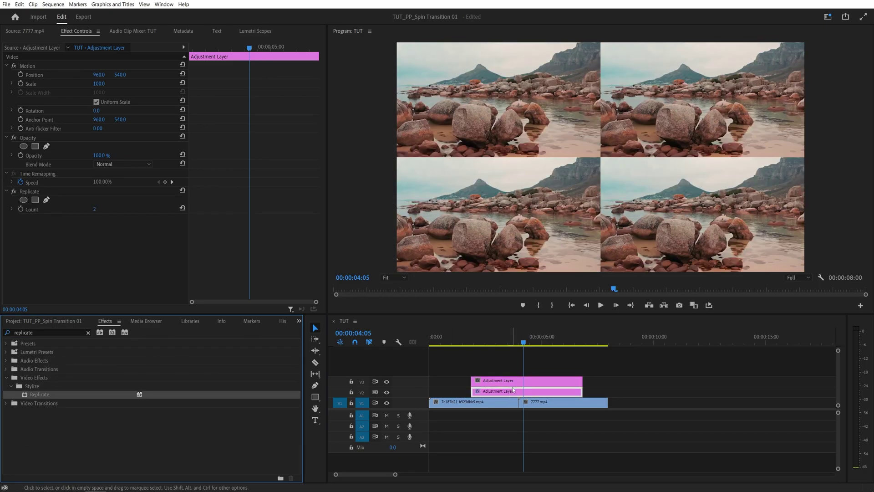
left_click(94, 209)
type("3")
key("Return")
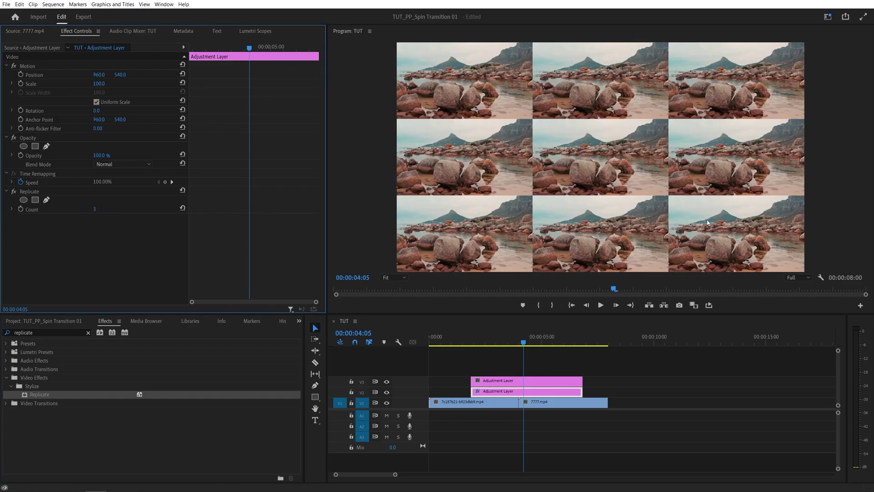
- Apply the Mirror effect four times to the adjustment layer on V2
double_click(46, 332)
type("mirror")
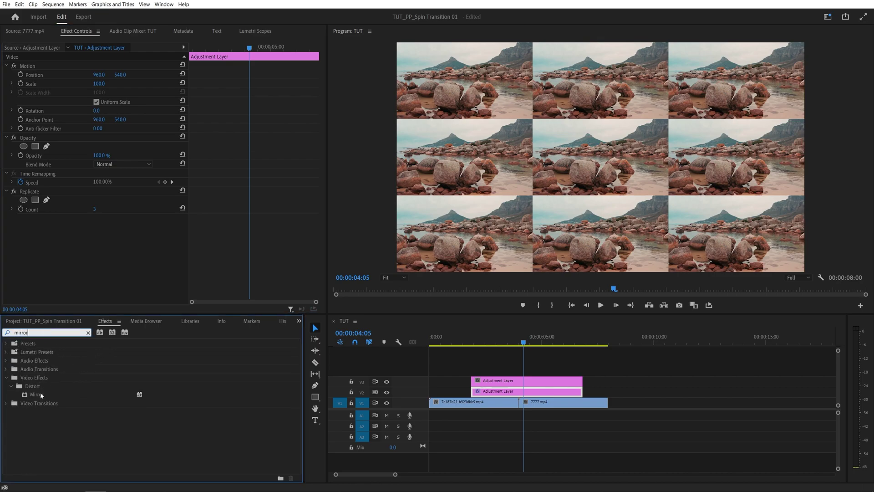
left_click_drag(40, 396, 479, 396)
left_click(321, 223)
scroll(324, 255, "down", 3)
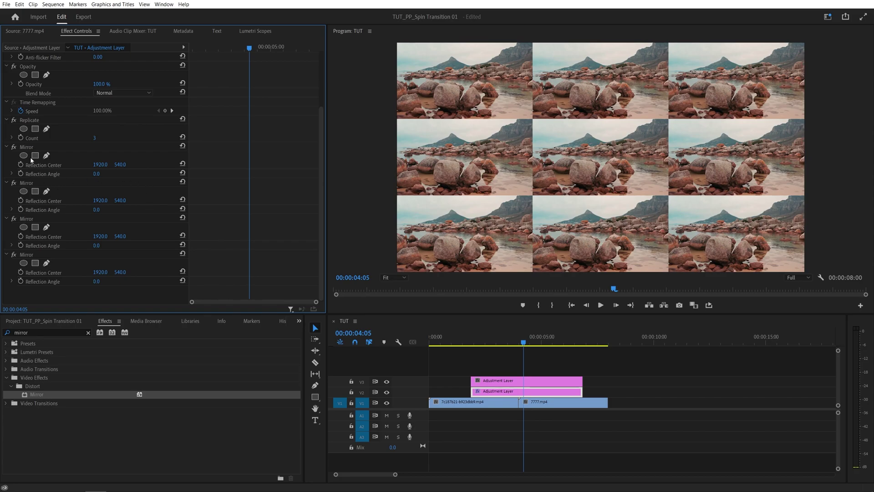
- Set the first Mirror effect's Reflection Angle to 90° and its Reflection Center Y value to 719
left_click(96, 173)
type("90")
key("Return")
left_click(120, 164)
type("567")
key("Return")
left_click_drag(121, 164, 183, 164)
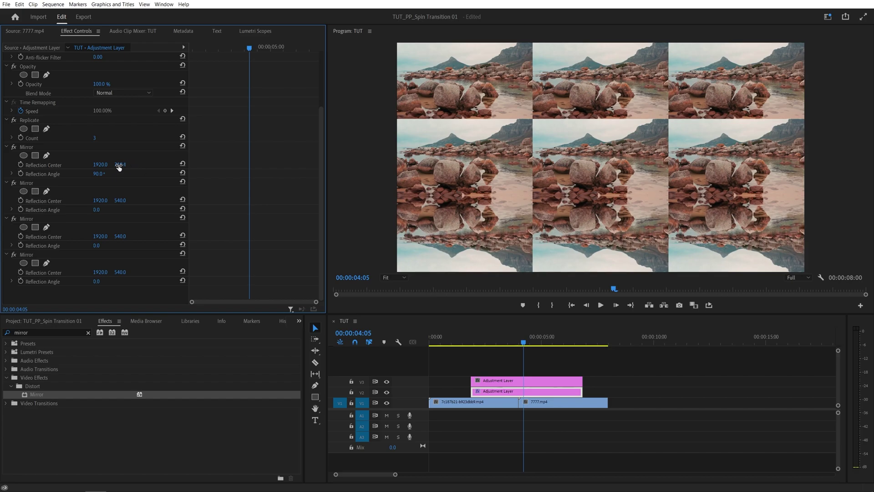
left_click(120, 164)
type("719")
key("Return")
- Set the second Mirror effect's Reflection Angle to -90° and its Reflection Center Y value to 360
left_click(96, 210)
type("-90")
key("Return")
left_click_drag(124, 201, 43, 201)
- Set the third Mirror's Reflection Angle to 180° and Reflection Center X to 640, and the fourth Mirror's Reflection Center X to 1279
left_click(97, 246)
type("180")
key("Return")
left_click_drag(100, 236, 9, 237)
key("ctrl+shift+z")
key("ctrl+shift+z")
key("ctrl+shift+z")
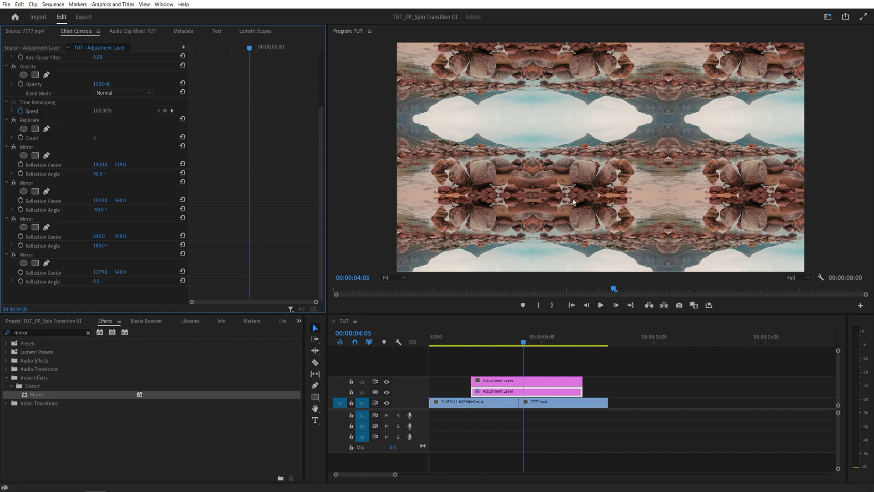
- Apply the Transform effect to the adjustment layer on V3 and set its Scale to 300
left_click(69, 329)
type("transfo")
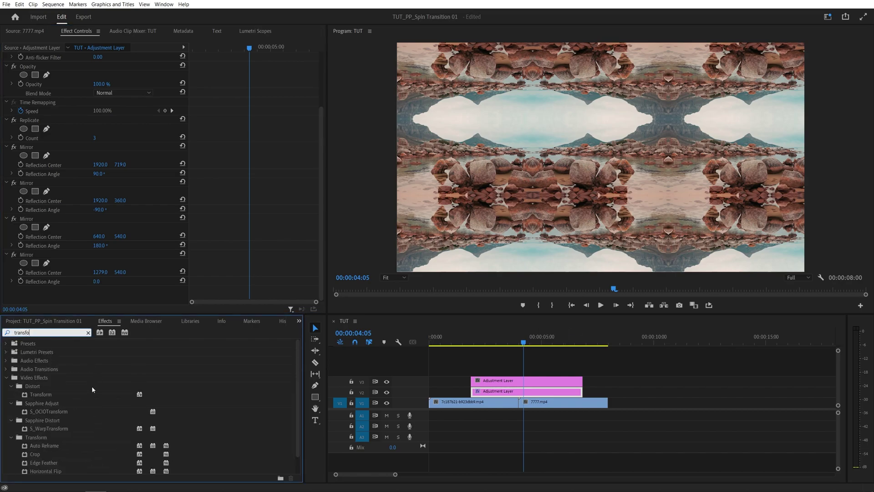
left_click_drag(93, 391, 525, 383)
left_click(97, 237)
type("300")
key("Return")
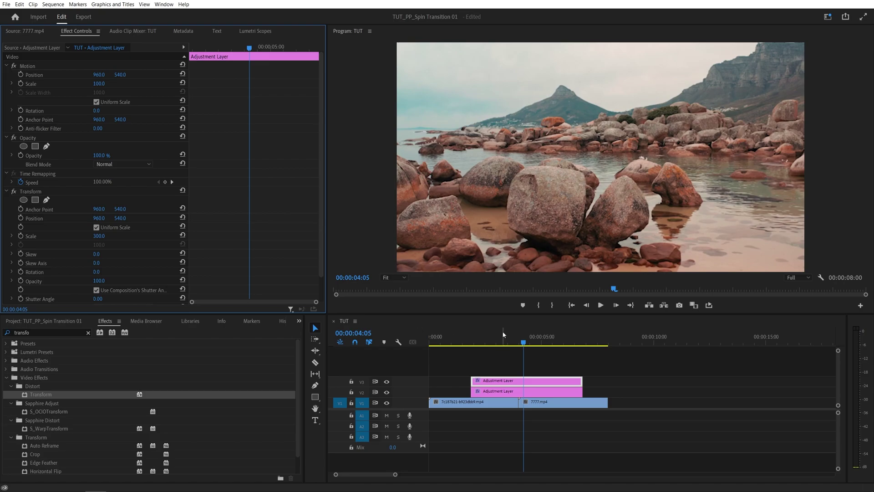
- Start the Transform effect's Rotation animation with a 0° keyframe at 00:00:03:14, ten frames before the cut
left_click_drag(524, 346, 518, 346)
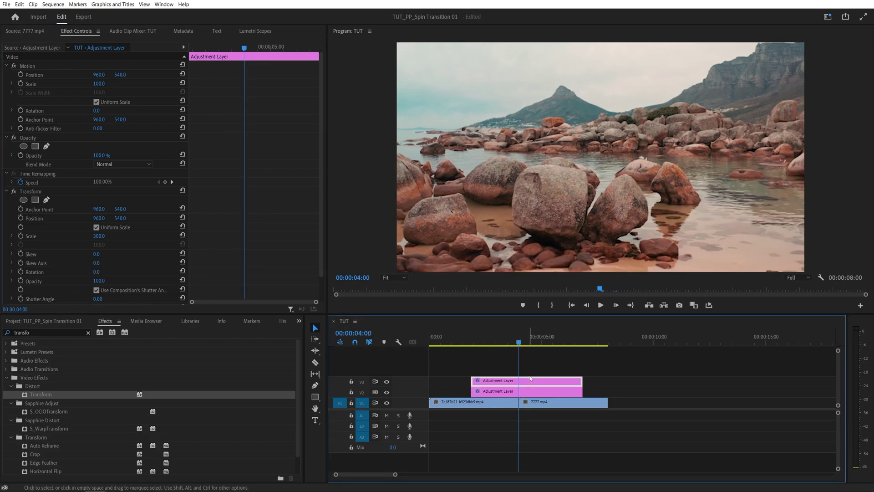
key("Left")
key("Left")
key("Left")
key("Left")
key("Left")
key("Left")
key("Left")
key("Left")
key("Left")
key("Left")
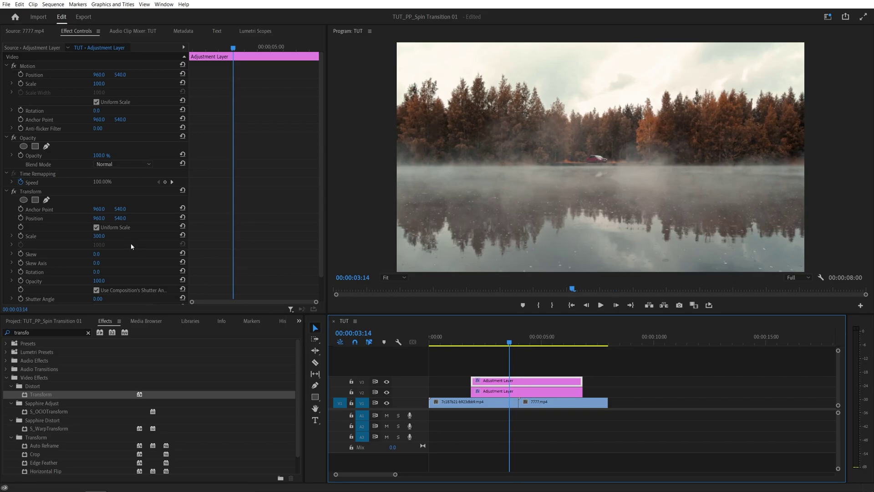
left_click(21, 272)
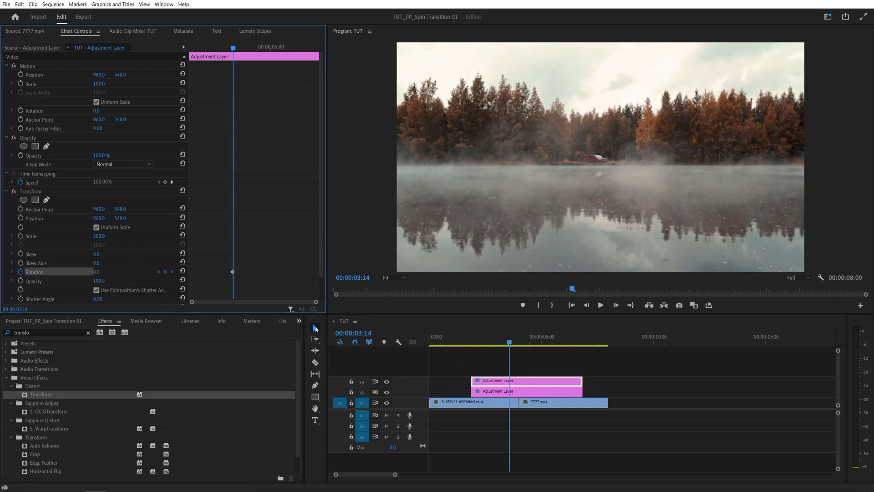
- Add a Transform Rotation keyframe of 360° at 00:00:04:10, ten frames after the cut
left_click(520, 342)
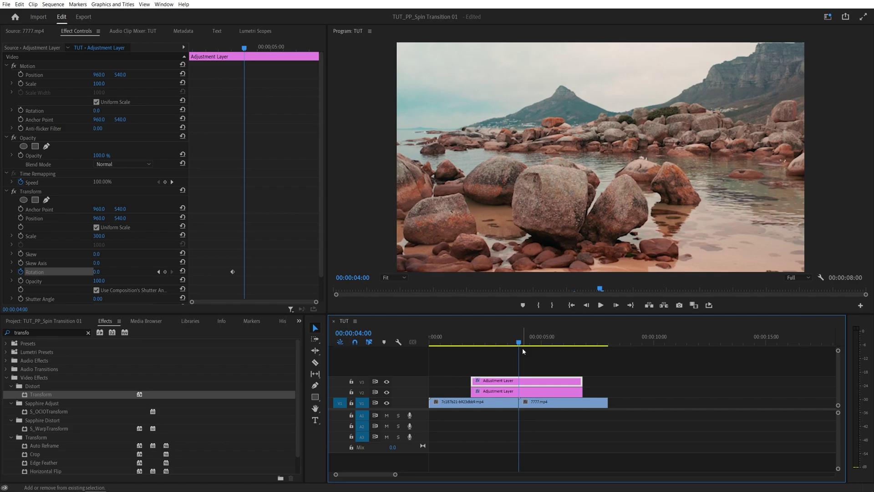
key("shift+Right")
key("shift+Right")
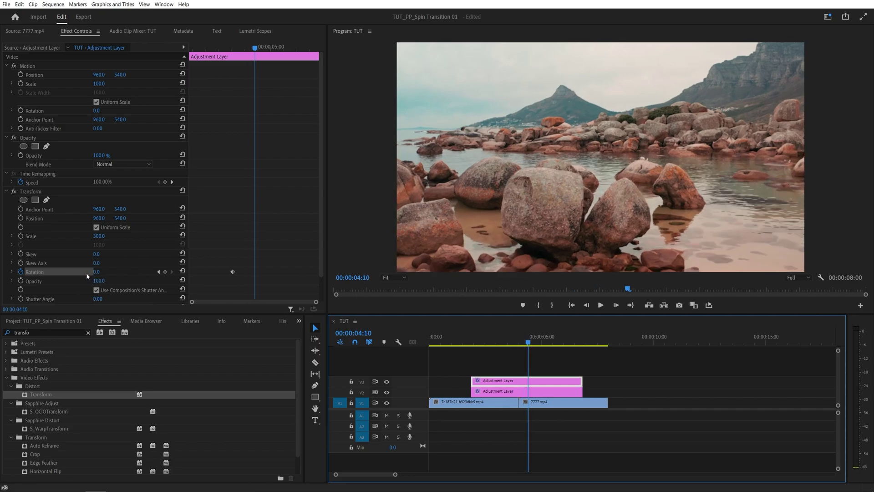
left_click(101, 271)
type("360")
key("Return")
- Turn off Use Composition's Shutter Angle in the Transform effect and set the Shutter Angle to 180
mouse_move(514, 343)
left_mouse_down()
mouse_move(524, 344)
mouse_move(516, 340)
left_mouse_up()
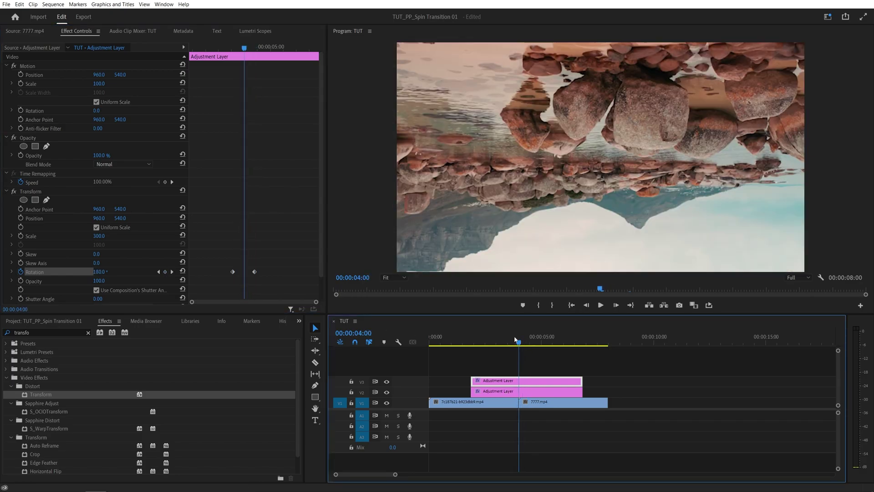
left_click(96, 290)
scroll(112, 278, "down", 1)
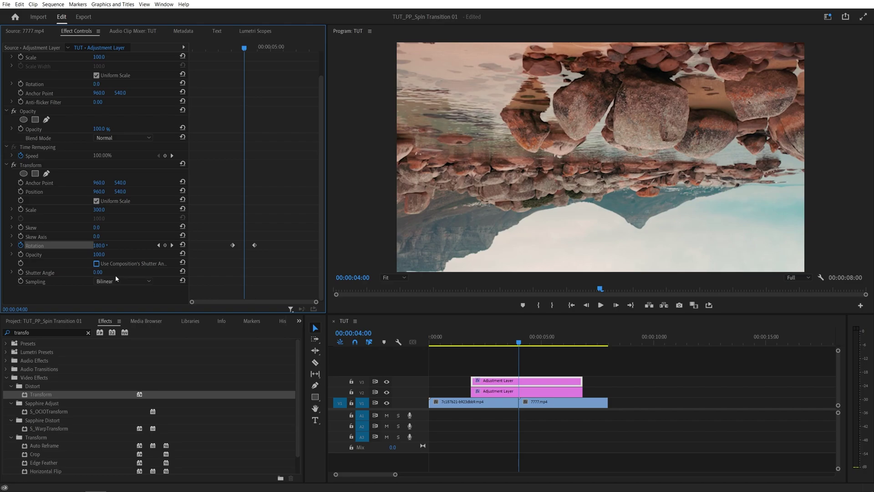
left_click(99, 272)
type("180")
key("Return")
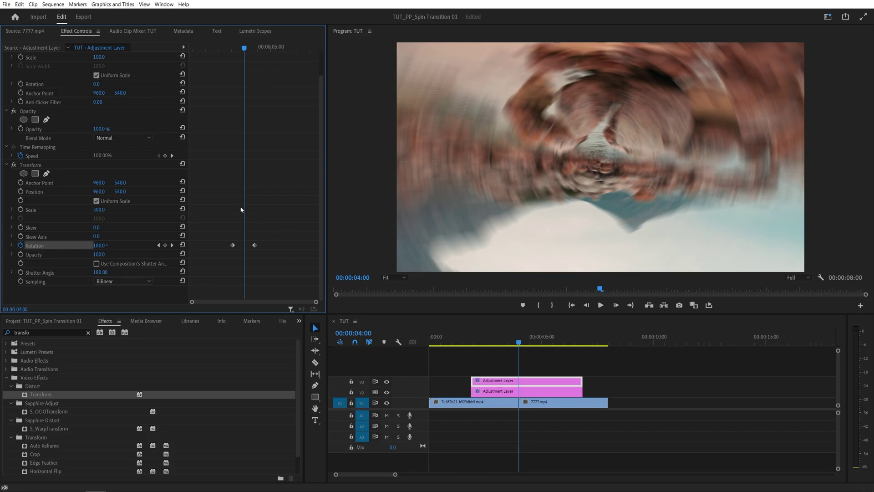
- Expand the Rotation graph and apply Ease In and Ease Out to both Rotation keyframes
left_click(11, 247)
scroll(294, 244, "down", 3)
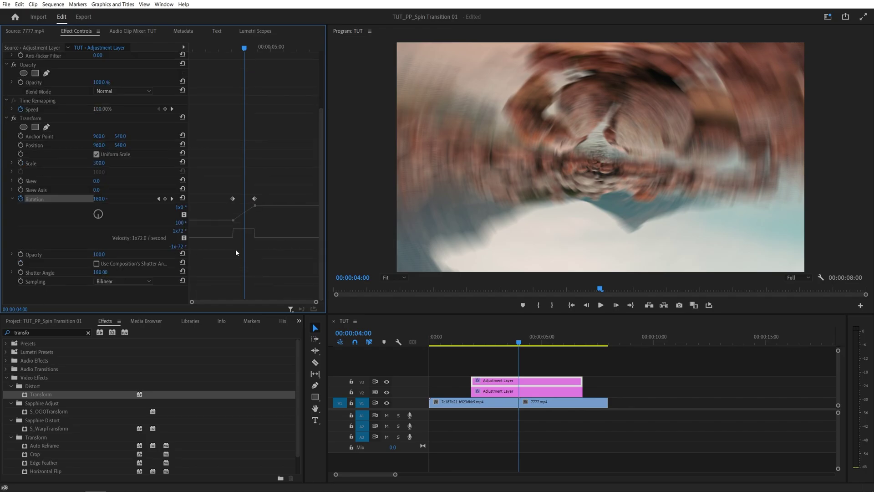
left_click_drag(242, 249, 243, 283)
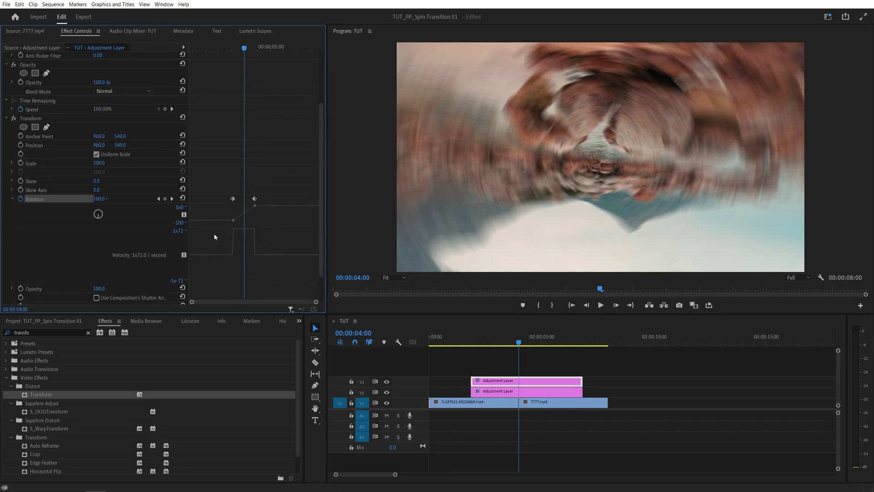
left_click_drag(283, 182, 205, 205)
right_click(233, 199)
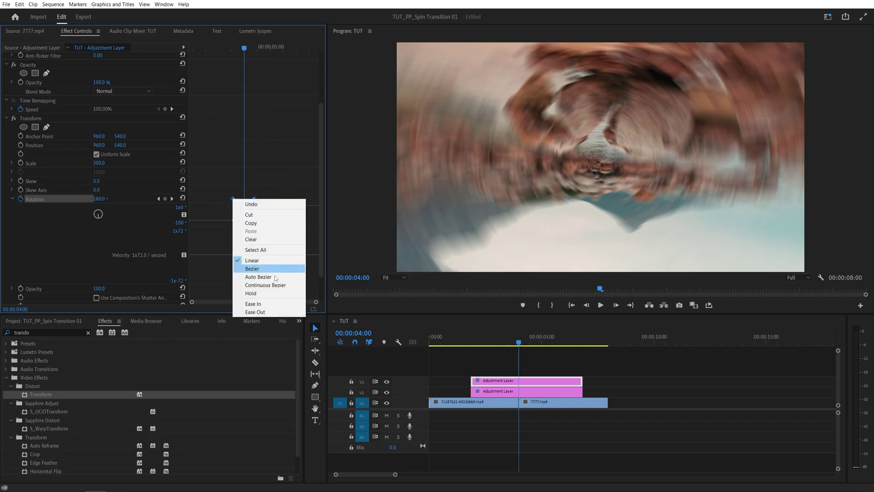
left_click(253, 304)
right_click(254, 199)
left_click(279, 314)
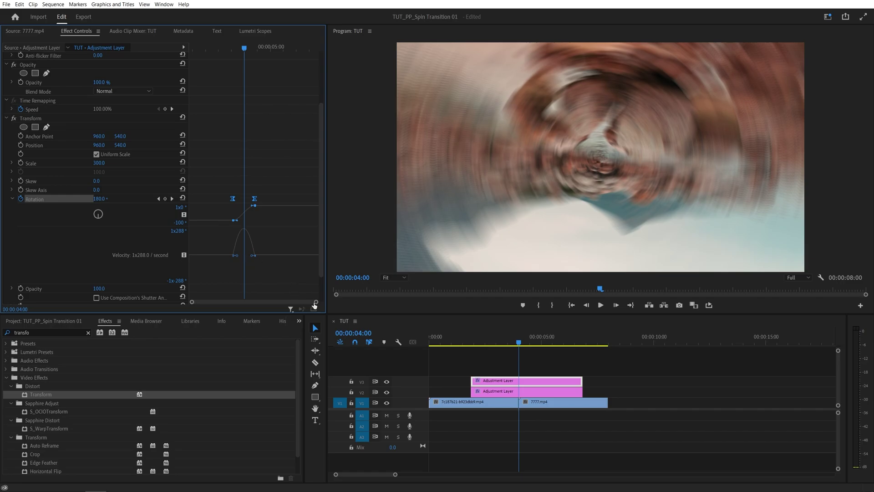
- Reshape the Rotation velocity curve into a steep, narrow peak at the cut by extending the keyframe handles
left_click_drag(315, 303, 247, 302)
mouse_move(252, 256)
left_mouse_down()
mouse_move(285, 258)
mouse_move(268, 258)
left_mouse_up()
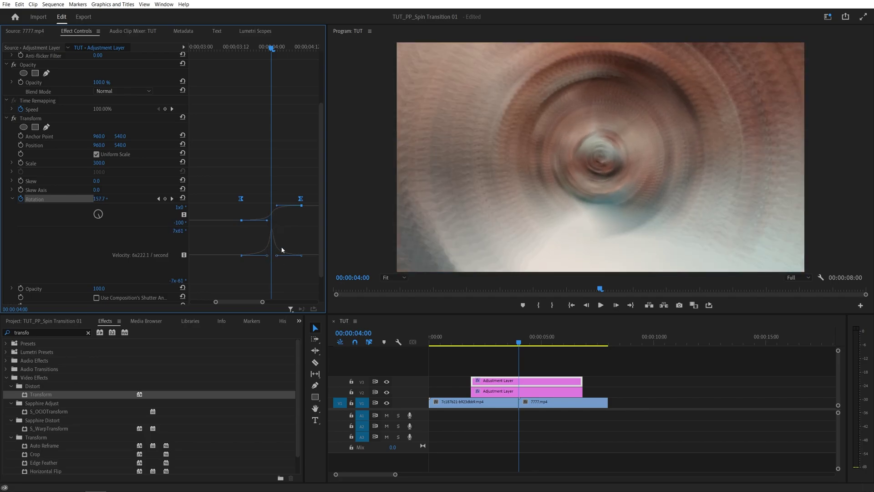
left_click(309, 269)
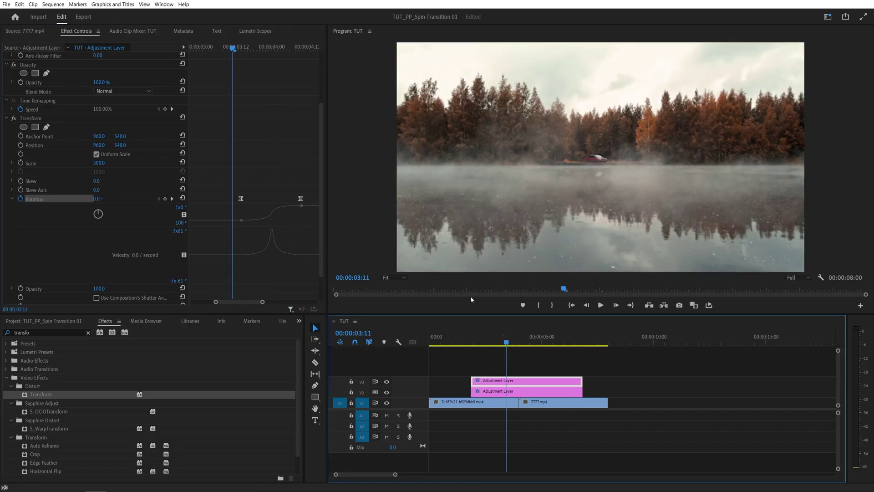
- Trim both adjustment layers to the span between the Rotation keyframes, from 00:00:03:14 to 00:00:04:10
left_click_drag(236, 46, 241, 47)
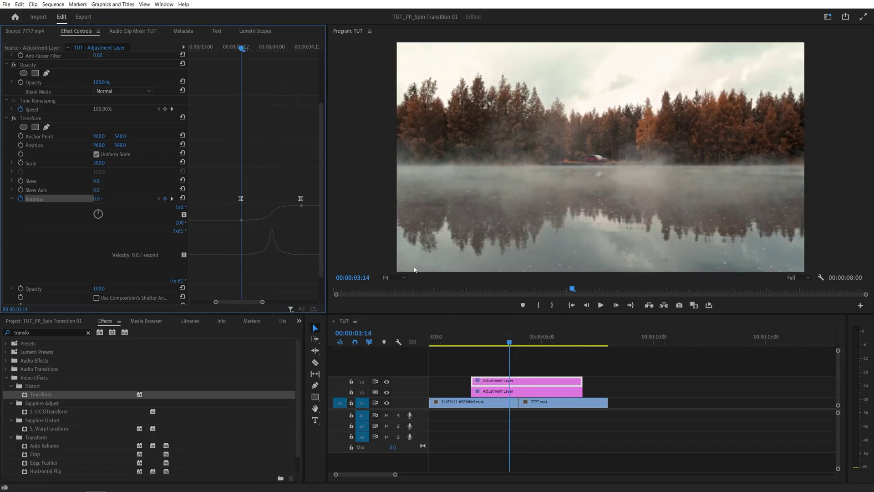
left_click(487, 361)
left_click_drag(474, 361, 510, 380)
key("shift+Right")
key("shift+Right")
key("shift+Right")
key("shift+Right")
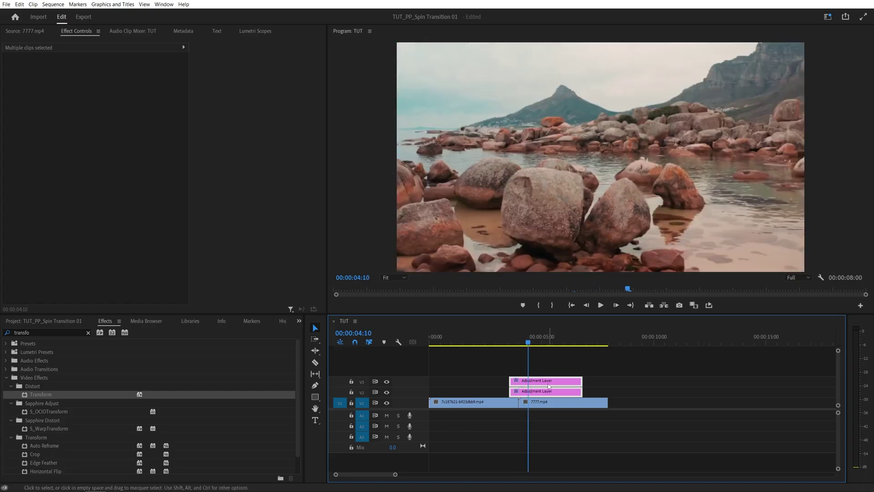
left_click_drag(581, 380, 520, 383)
- Play back the spin transition from shortly before the cut to check the motion
left_click(544, 368)
left_click_drag(537, 340, 495, 341)
key("space")
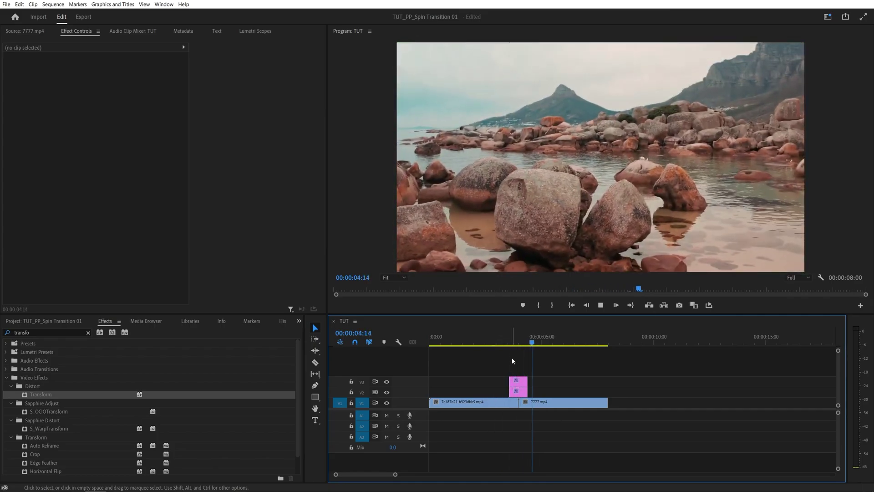
left_click(500, 342)
key("space")
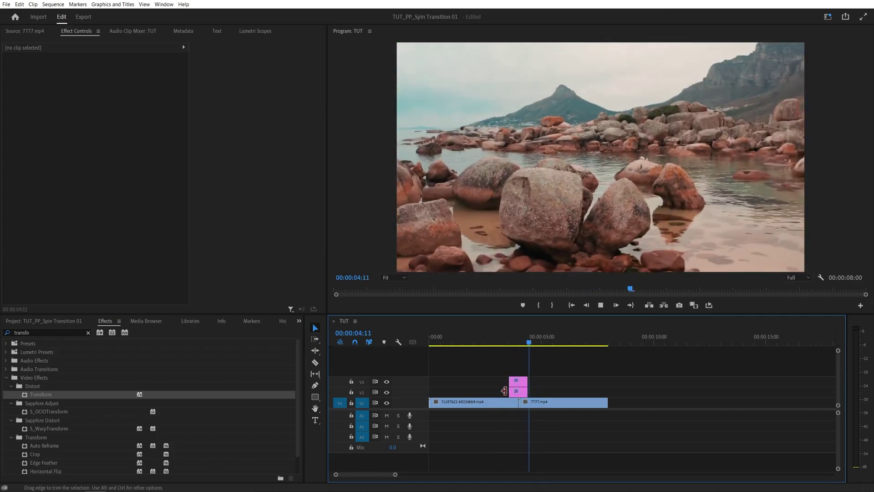
left_click(503, 342)
- Try duplicating both adjustment layers further along the timeline, and undo the duplication
left_click_drag(549, 367, 511, 392)
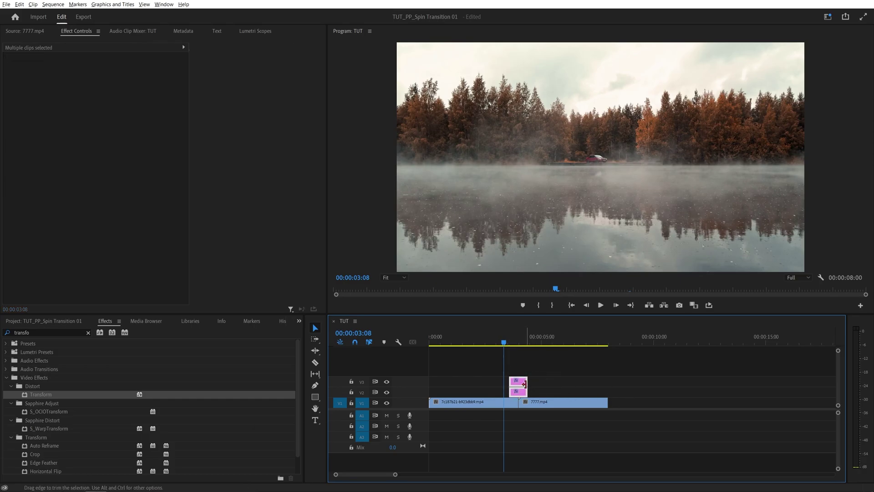
left_click_drag(524, 384, 587, 384)
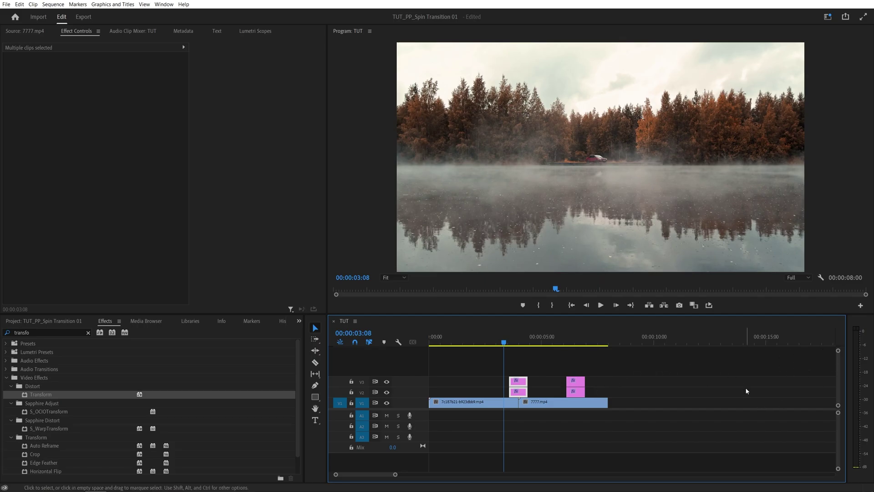
key("ctrl+z")
- Review the Replicate and Mirror settings of the adjustment layer on V2 and replay the spin transition across the cut
left_click(491, 343)
left_click(519, 381)
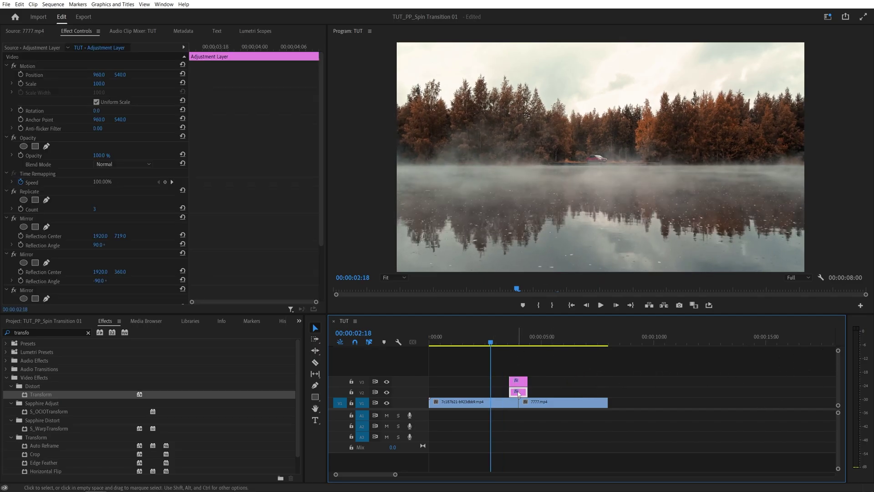
left_click_drag(319, 222, 324, 276)
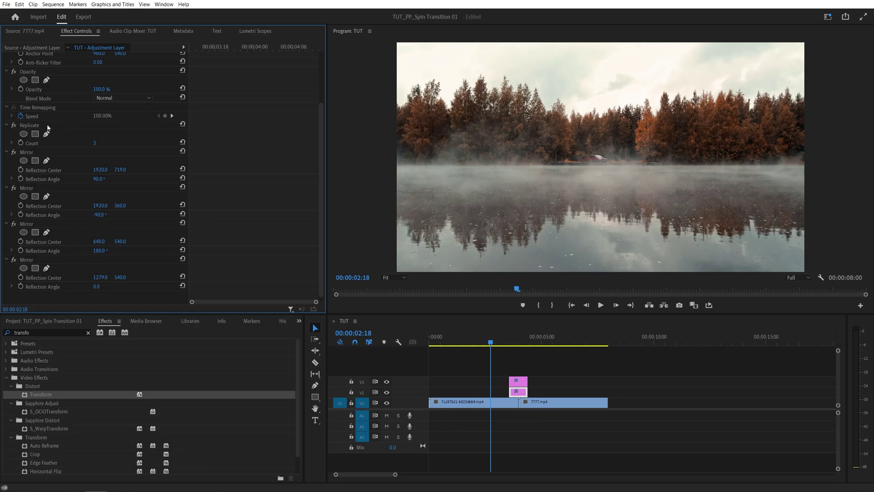
left_click_drag(478, 342, 499, 344)
key("space")
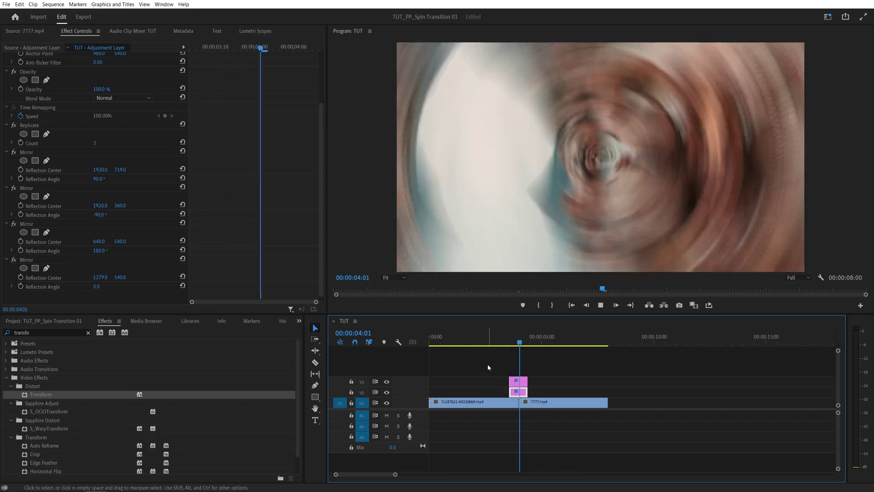
left_click(493, 340)
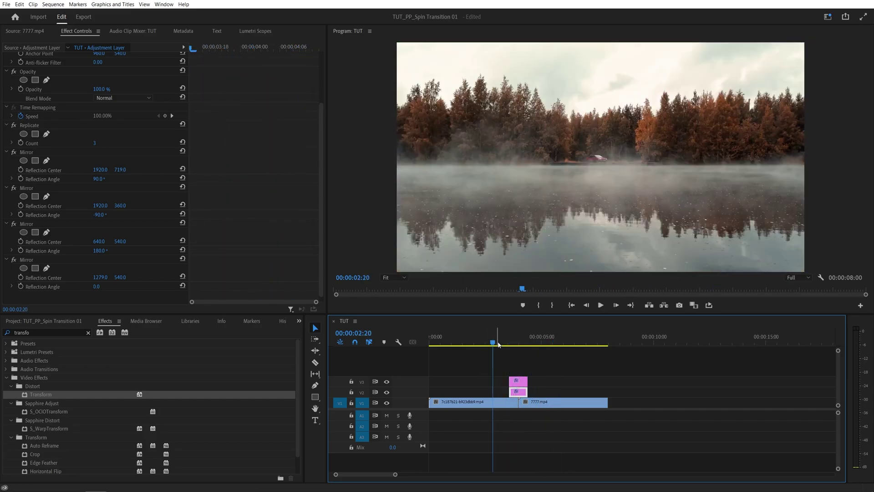
key("space")
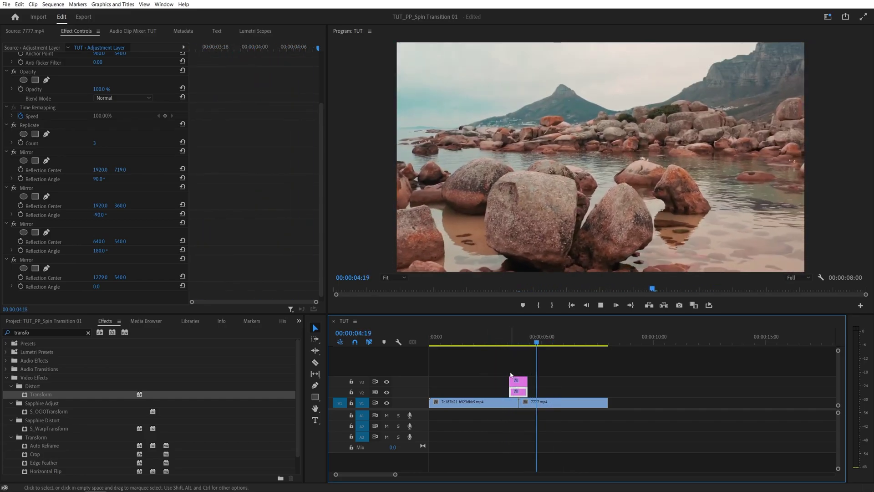